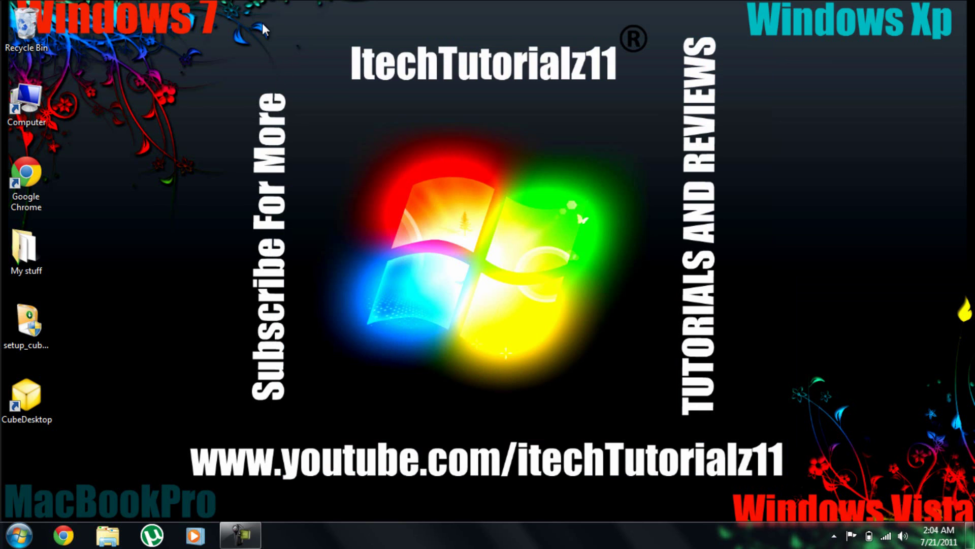
Reveal the top-edge dock showing the minimized Chrome window thumbnail
left_click_drag(262, 23, 671, 339)
mouse_move(593, 1)
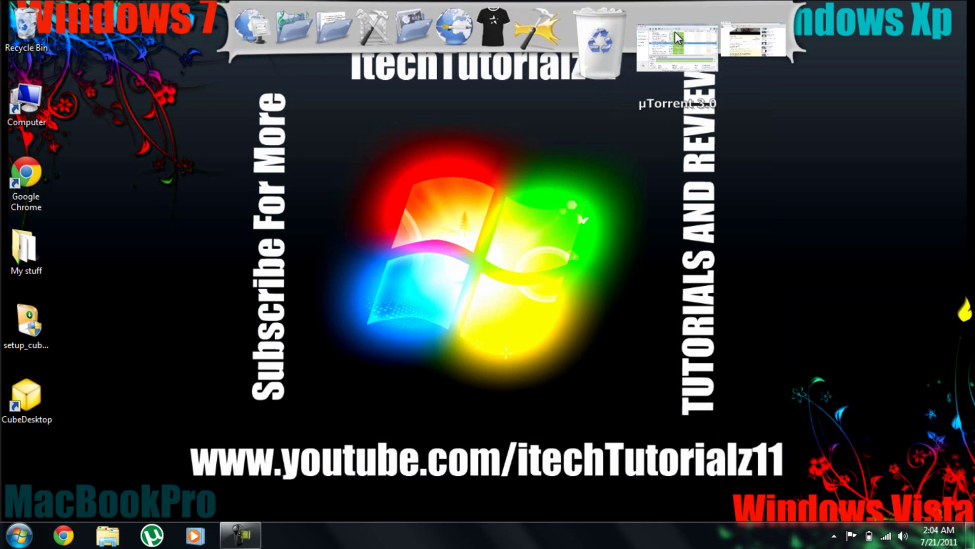
Restore the Chrome window with the Sims 3 video and scroll back to the page top
left_click(655, 36)
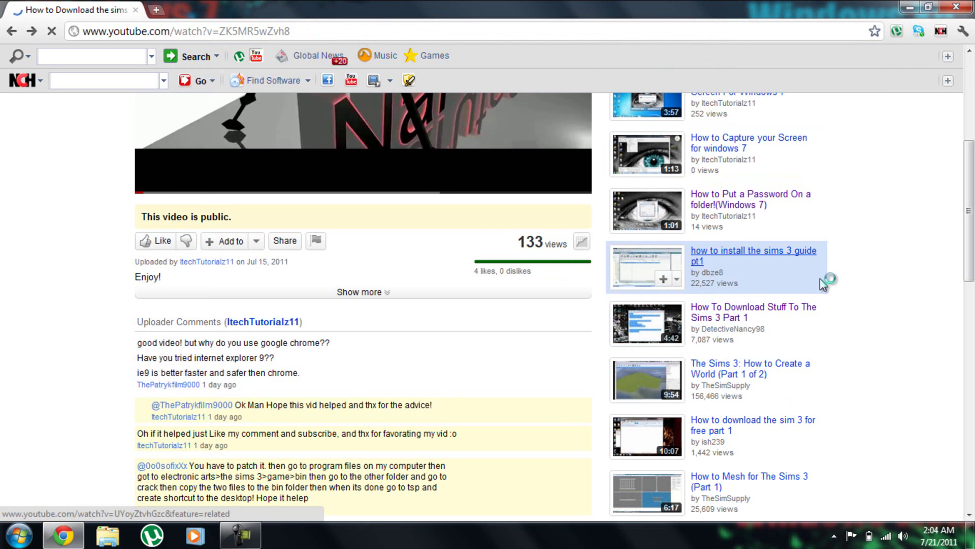
scroll(772, 178, "up", 5)
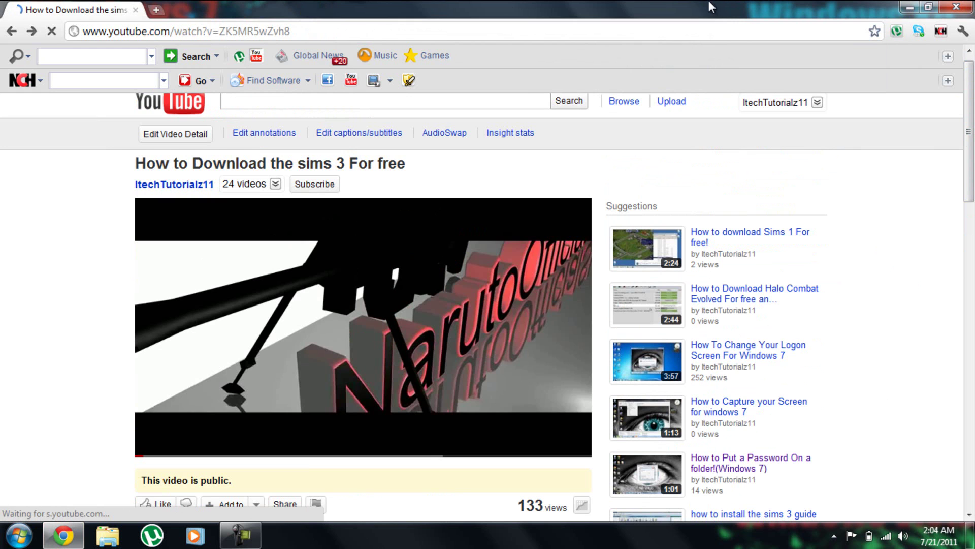
In a new tab, search Google for 'download internet explorer 9' using the suggestion
left_click(156, 10)
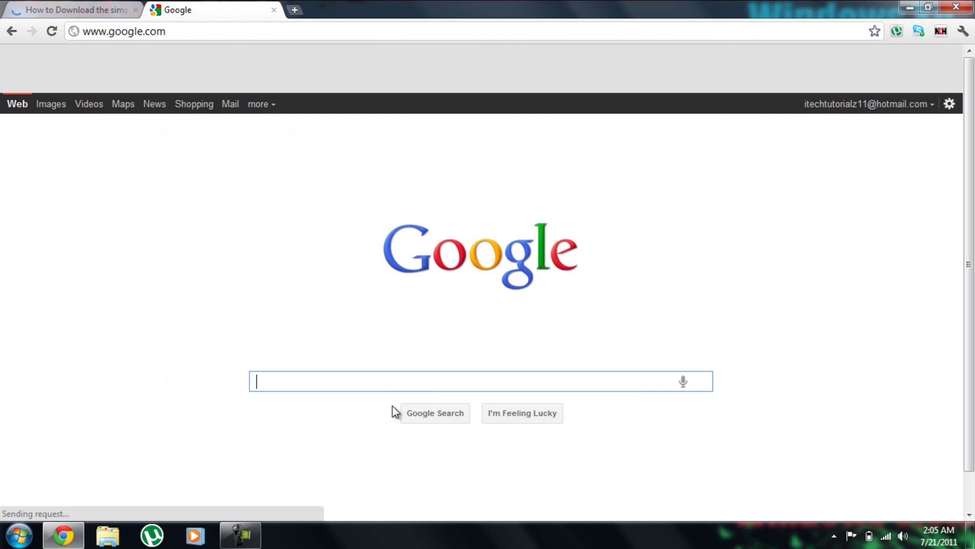
type("Do")
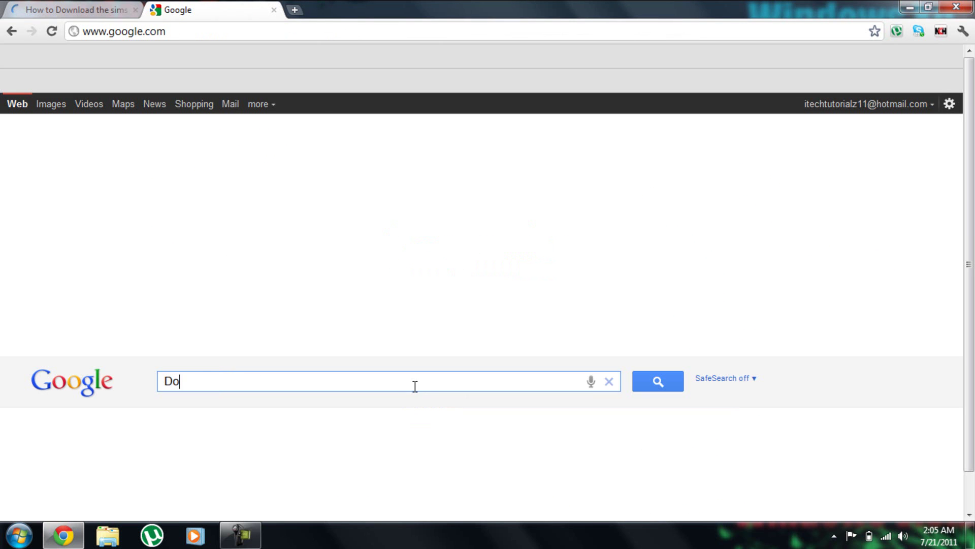
type("wnload")
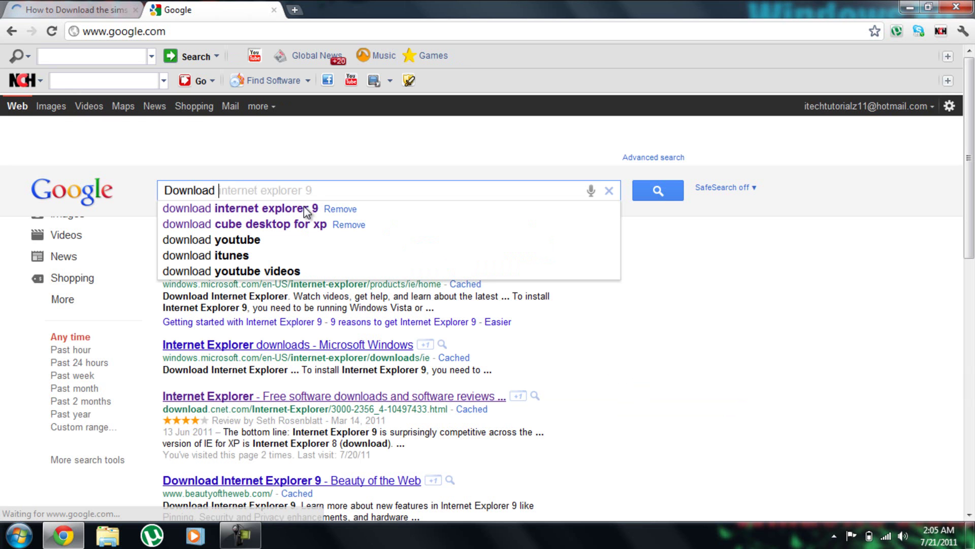
key("Return")
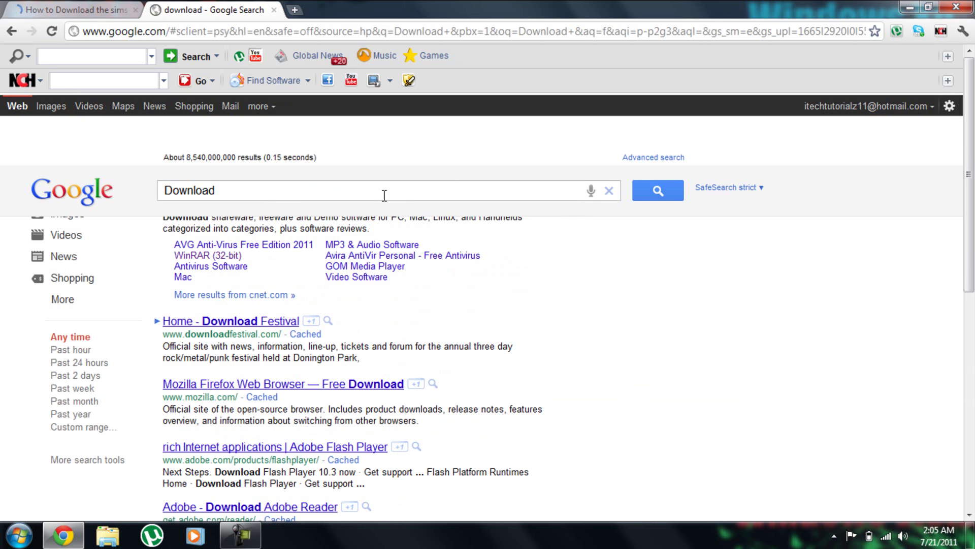
type("in")
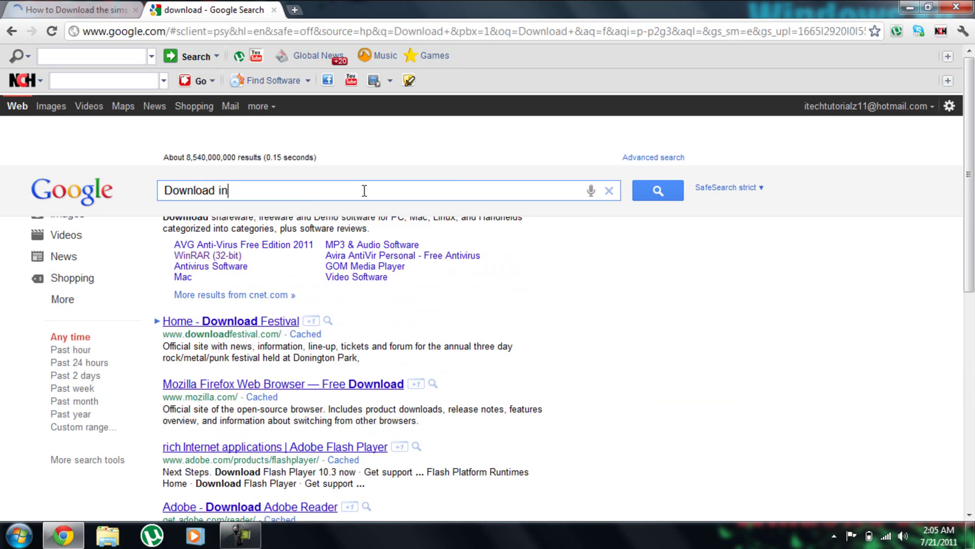
key("Down")
key("Return")
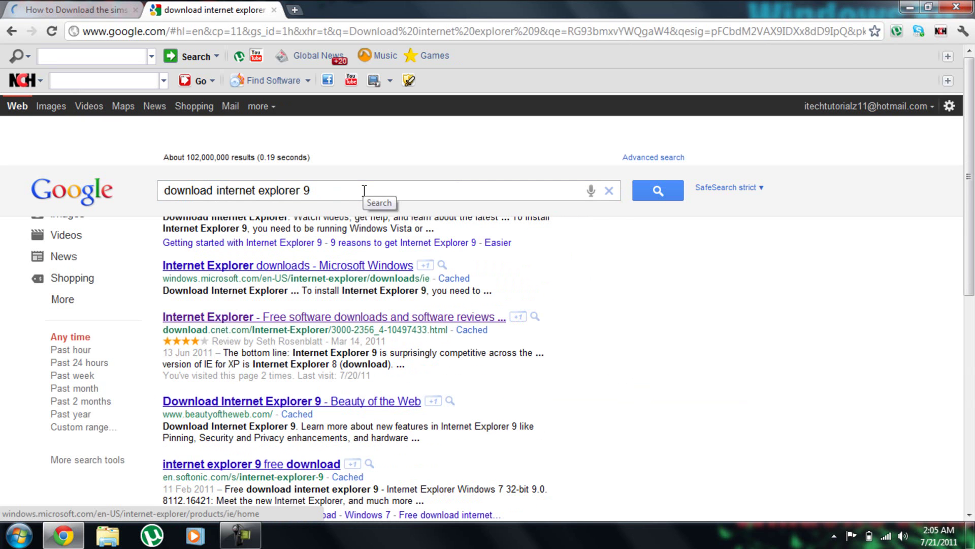
Open the download.cnet.com 'Internet Explorer - Free software downloads' result
left_click(189, 324)
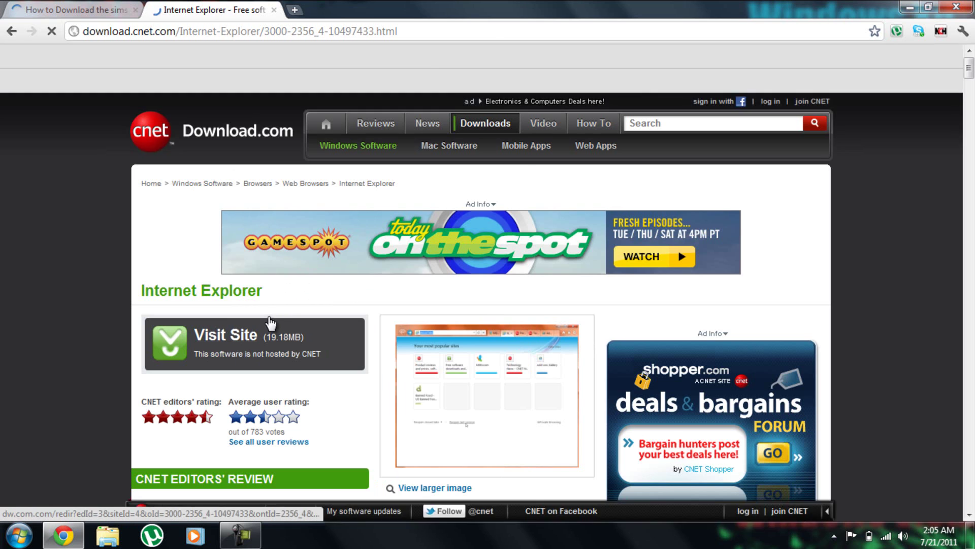
Visit Microsoft's IE9 site and select Windows 7 32-bit for the English version
left_click(270, 323)
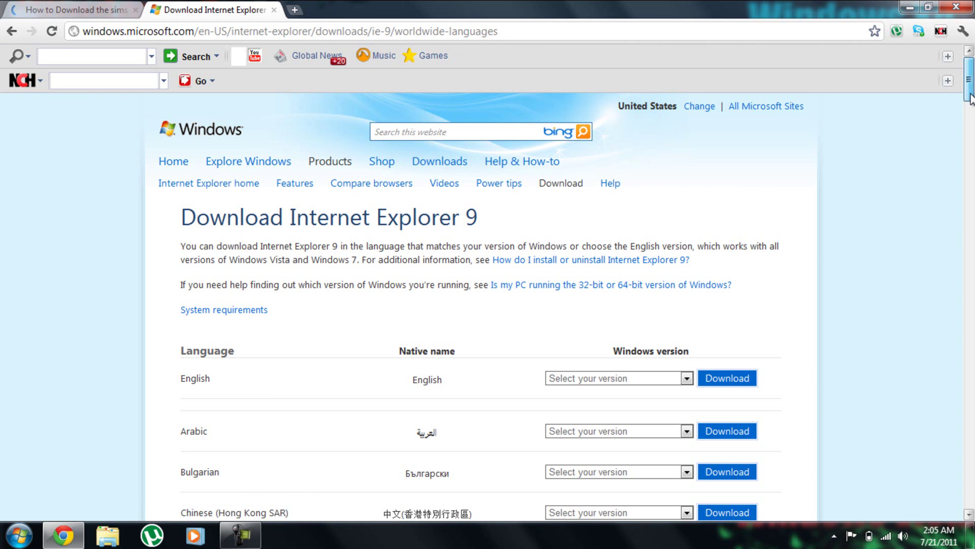
scroll(233, 443, "down", 2)
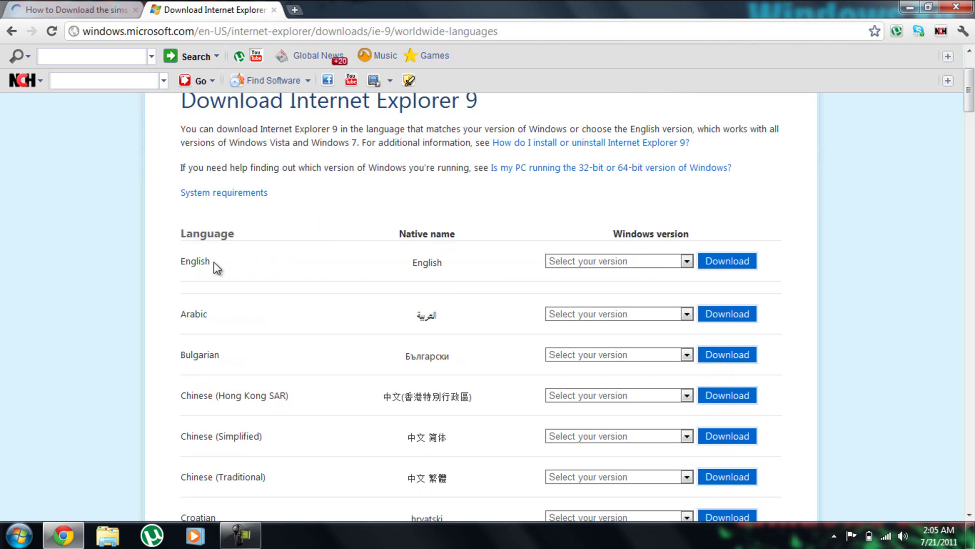
left_click(628, 260)
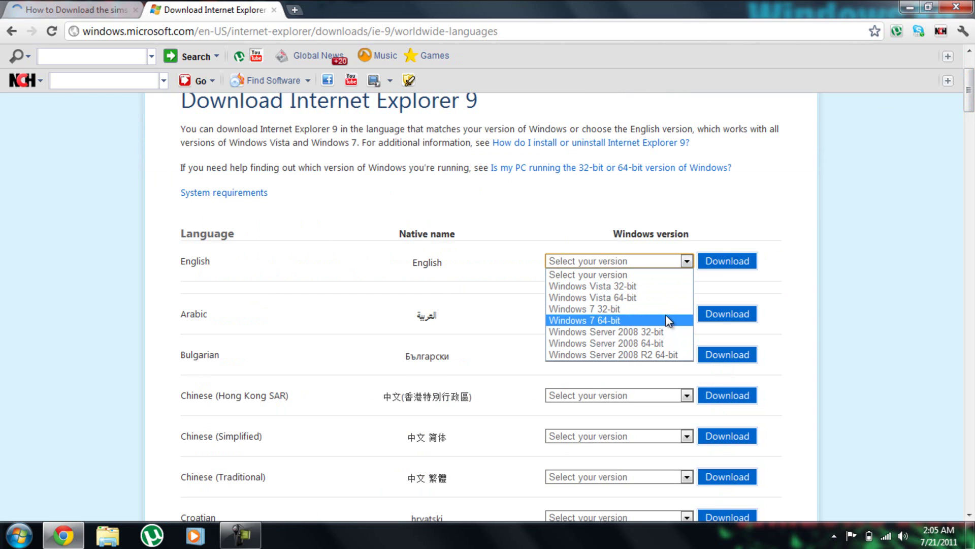
left_click(665, 286)
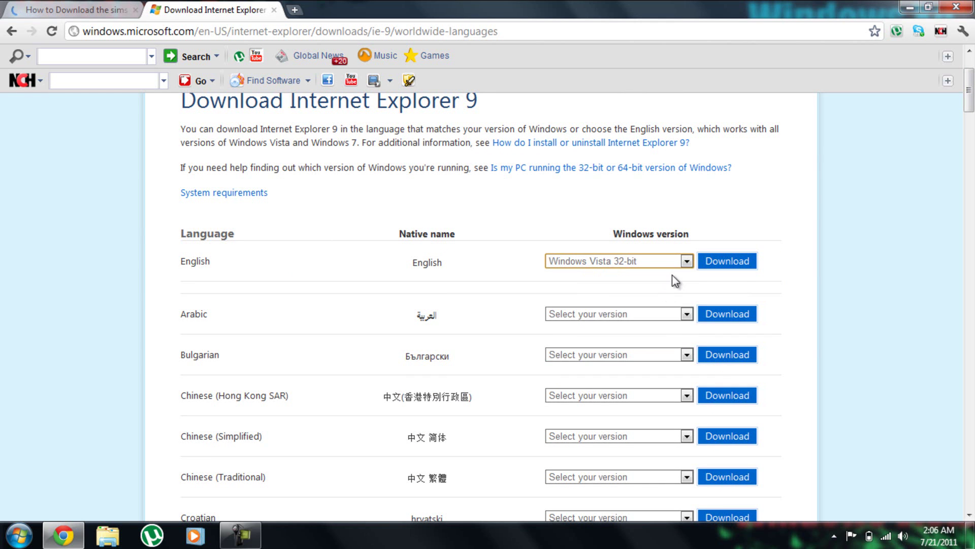
left_click(671, 259)
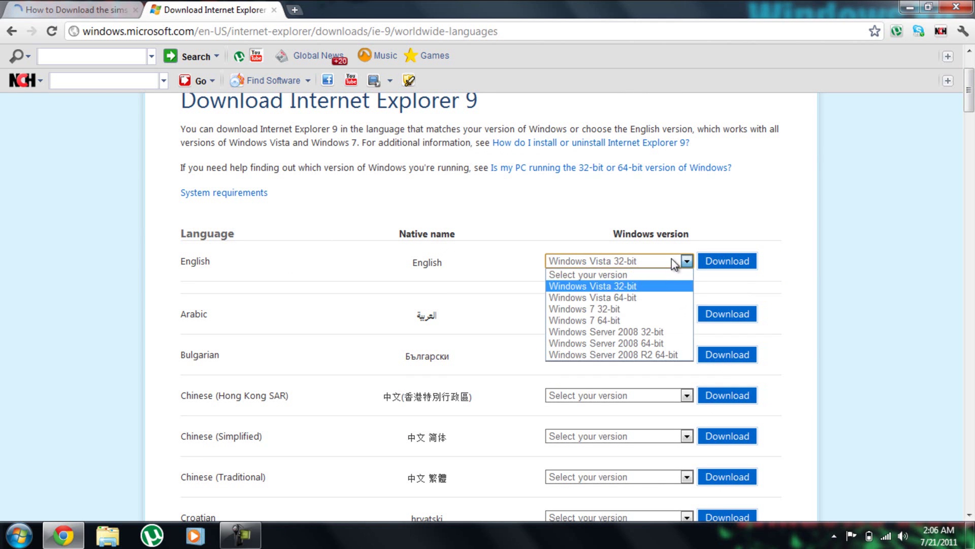
left_click(659, 309)
Start the English IE9 Windows 7 32-bit download and let it finish
left_click(709, 262)
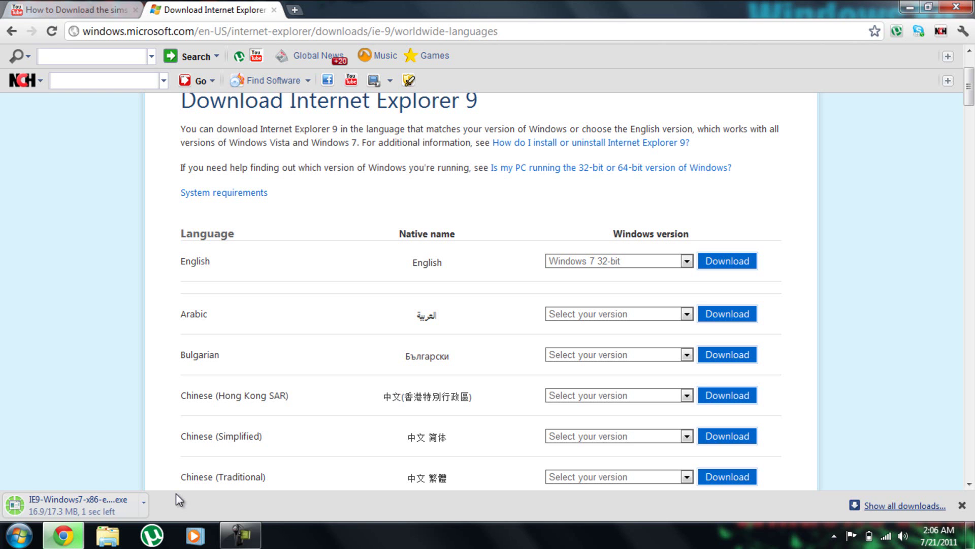
Move IE9-Windows7-x86-enu from its folder onto the desktop and run it as administrator
left_click(142, 502)
left_click(204, 488)
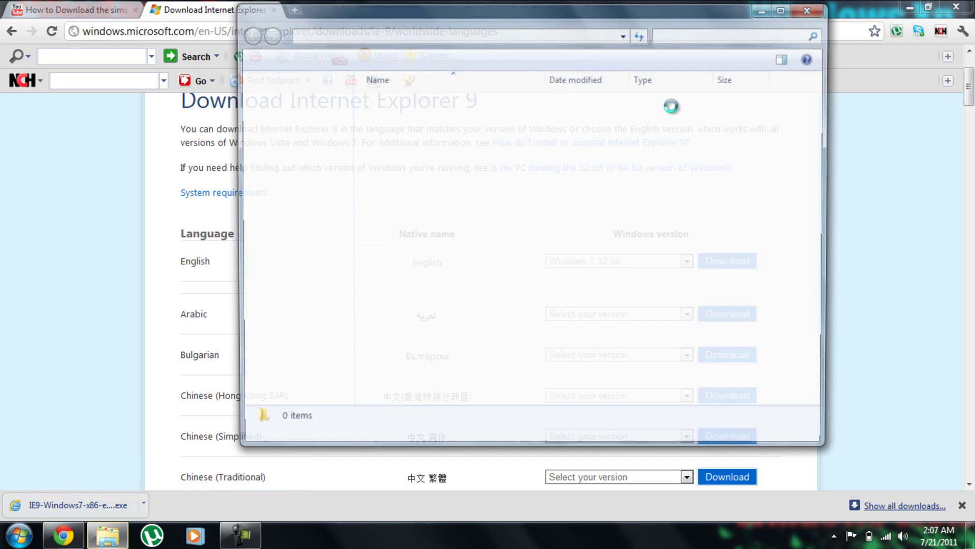
left_click(907, 7)
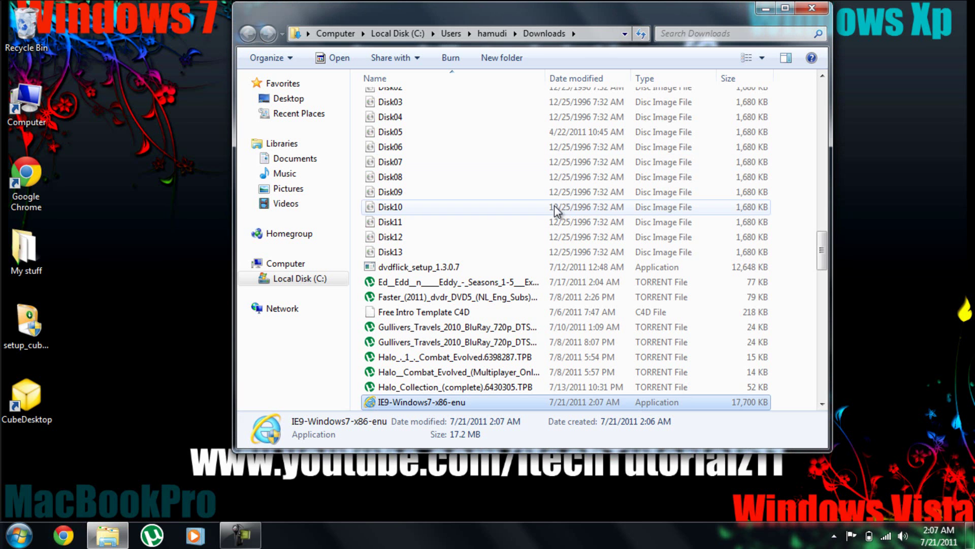
left_click_drag(404, 405, 51, 483)
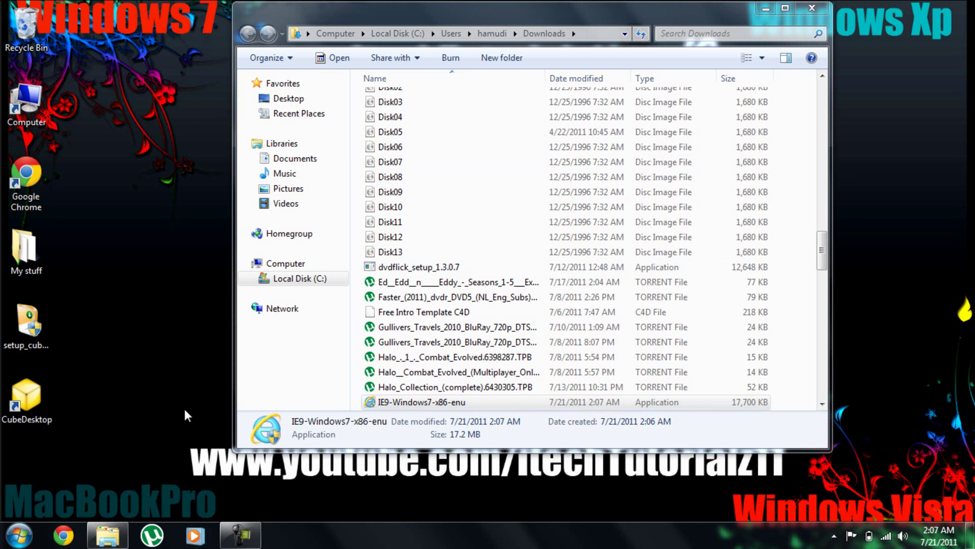
left_click(812, 10)
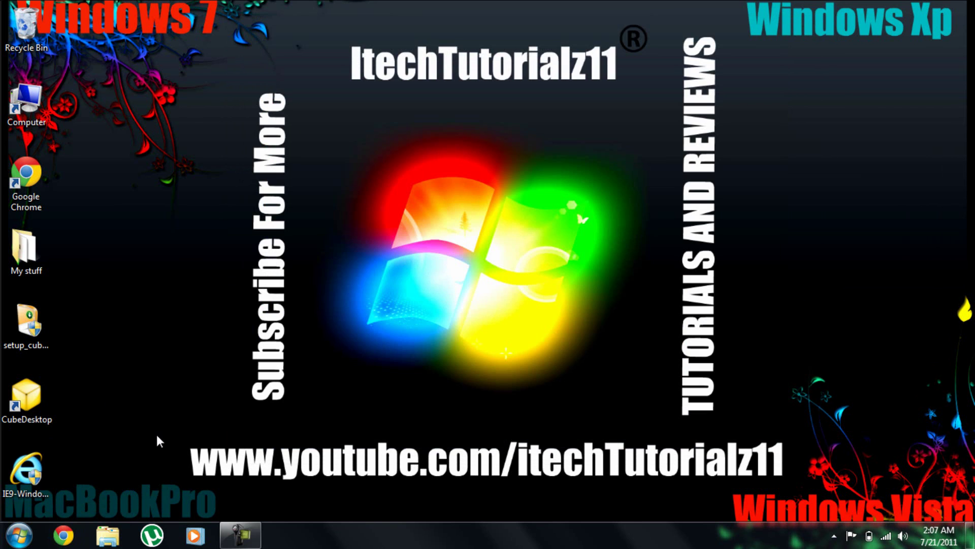
right_click(23, 481)
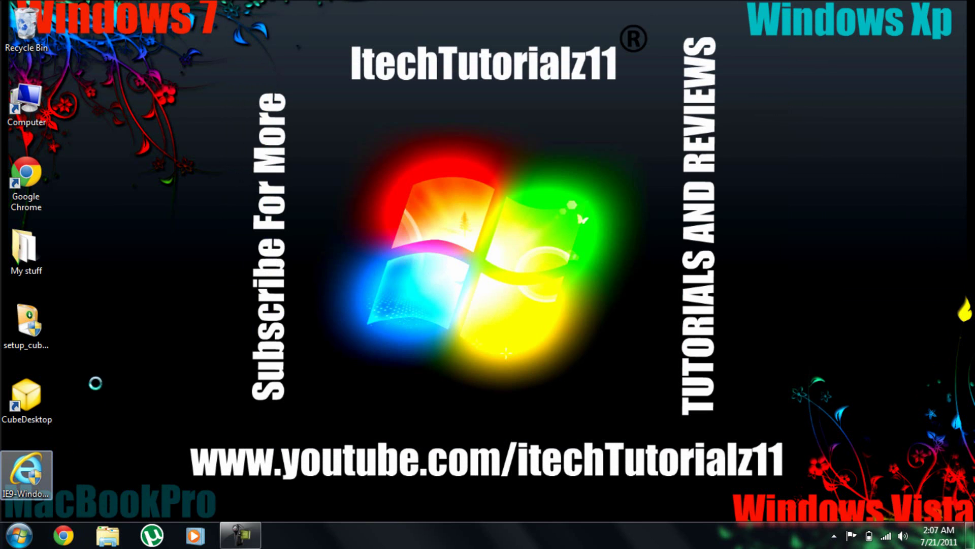
left_click(187, 90)
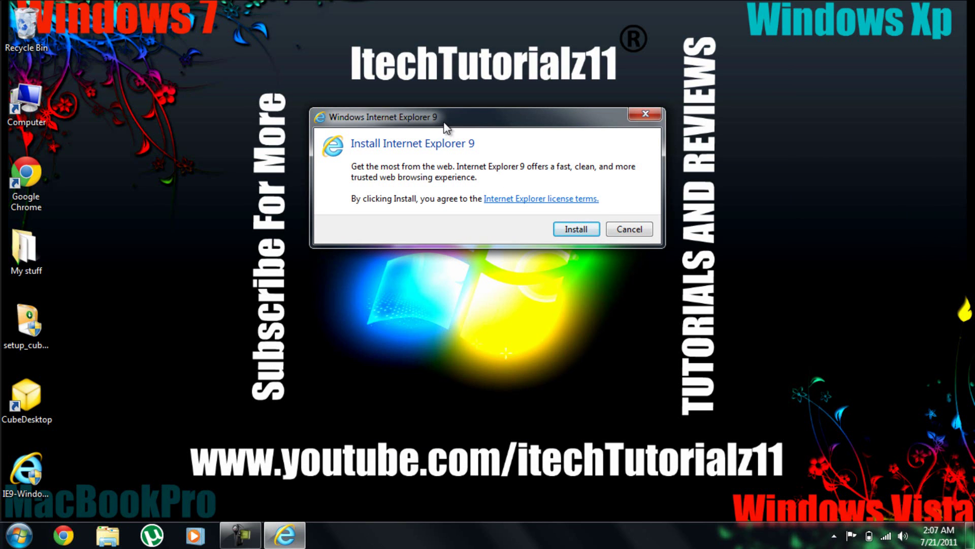
Install Internet Explorer 9 and let the setup run to completion
left_click(581, 248)
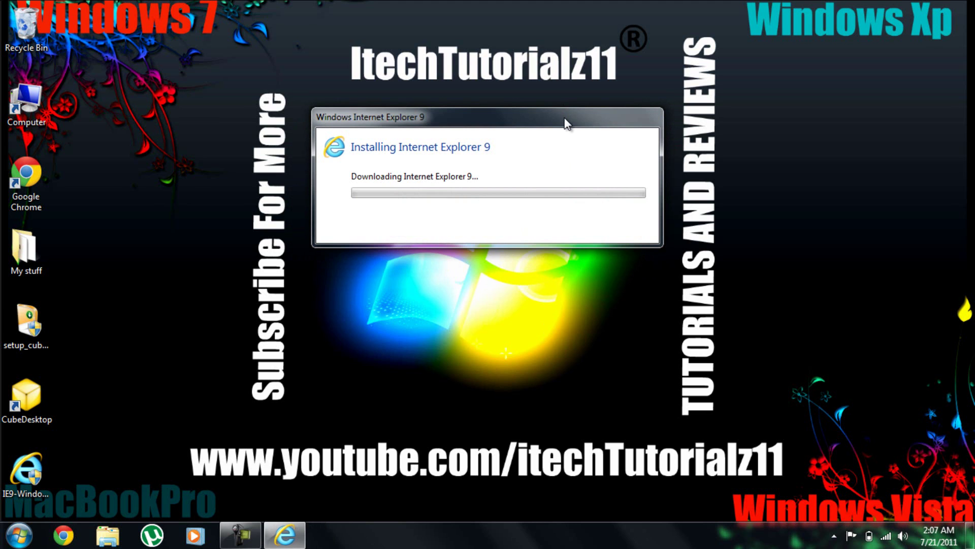
left_click_drag(565, 122, 563, 140)
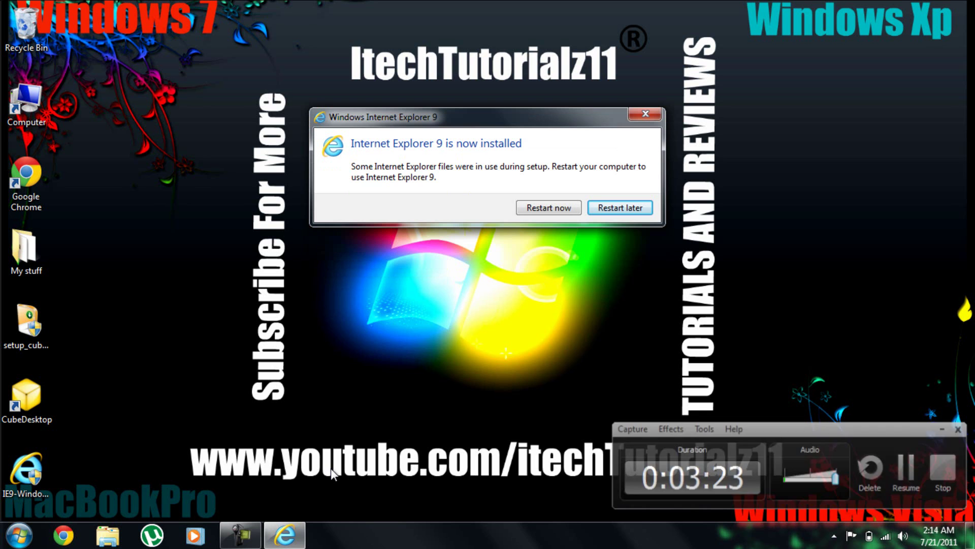
left_click_drag(515, 122, 513, 121)
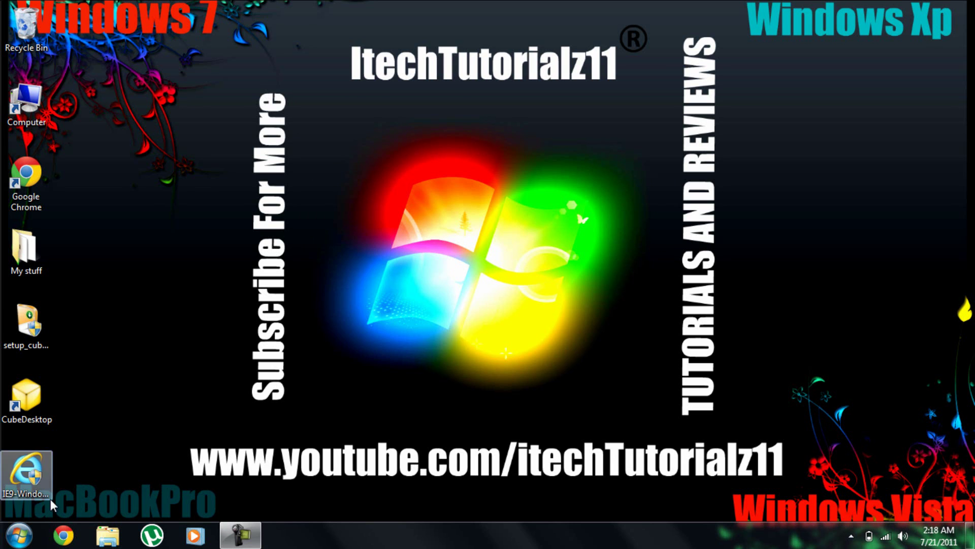
Find Internet Explorer by searching 'inte' in the Start menu and launch it
left_click(19, 534)
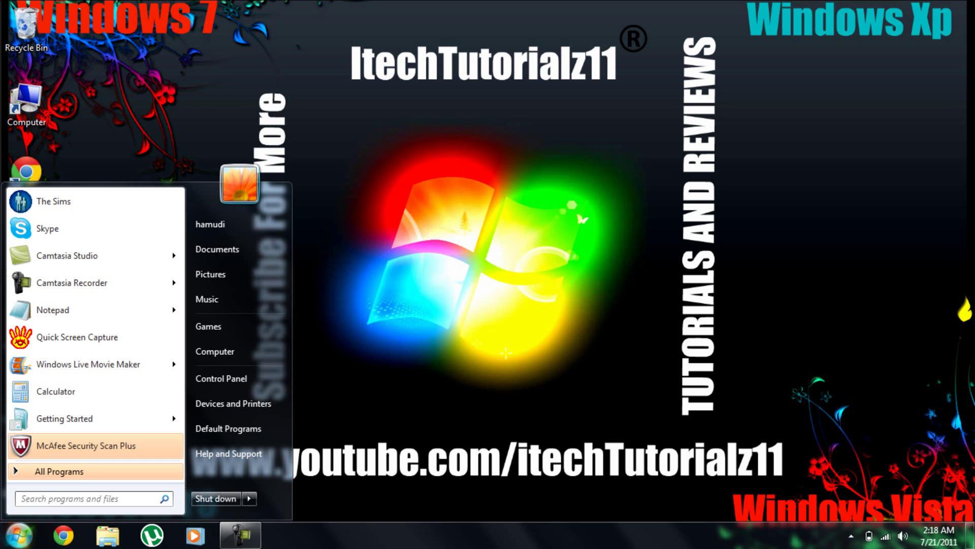
left_click(76, 471)
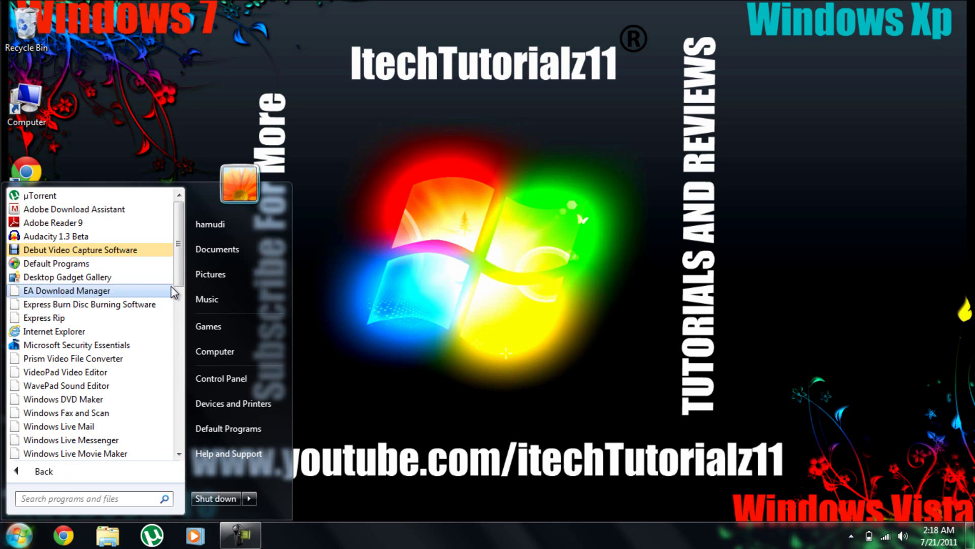
scroll(175, 345, "down", 9)
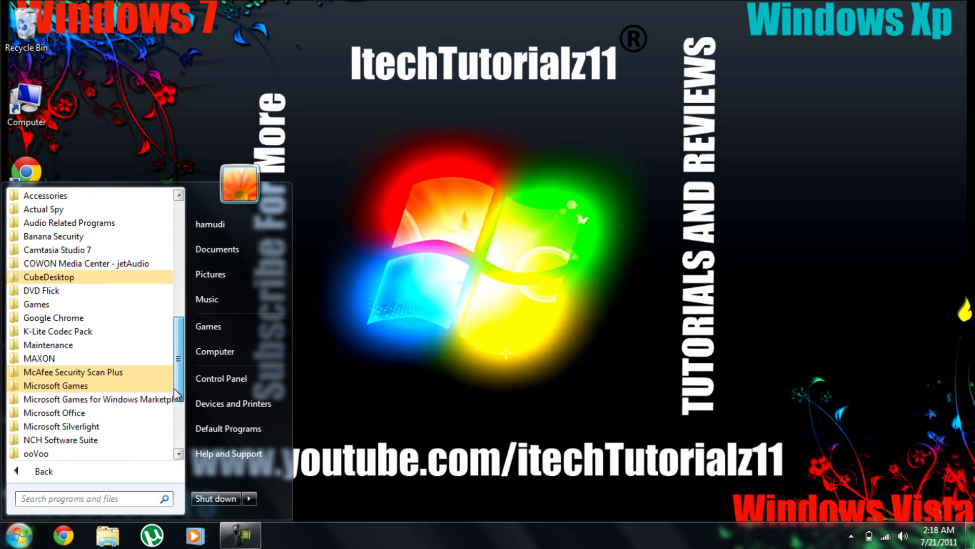
left_click_drag(175, 393, 186, 370)
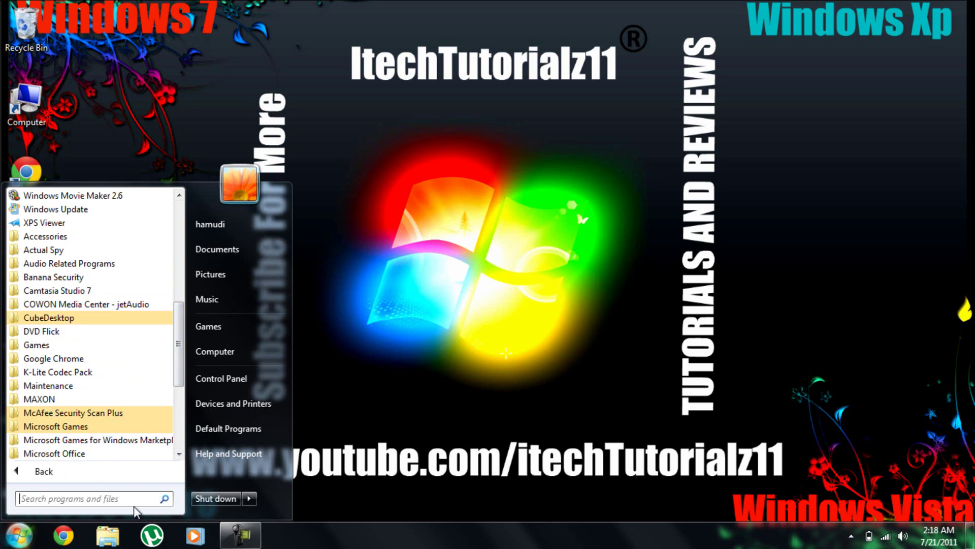
type("inte")
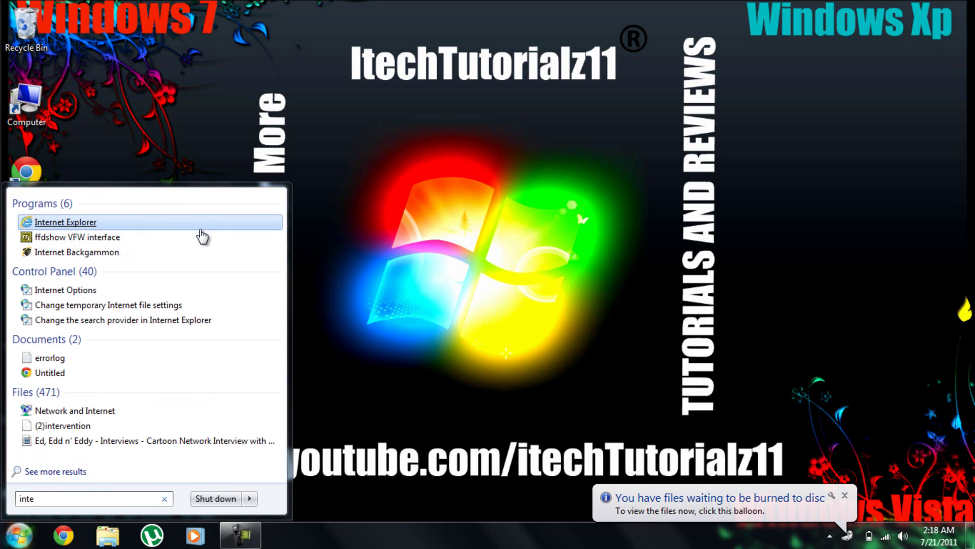
left_click(199, 226)
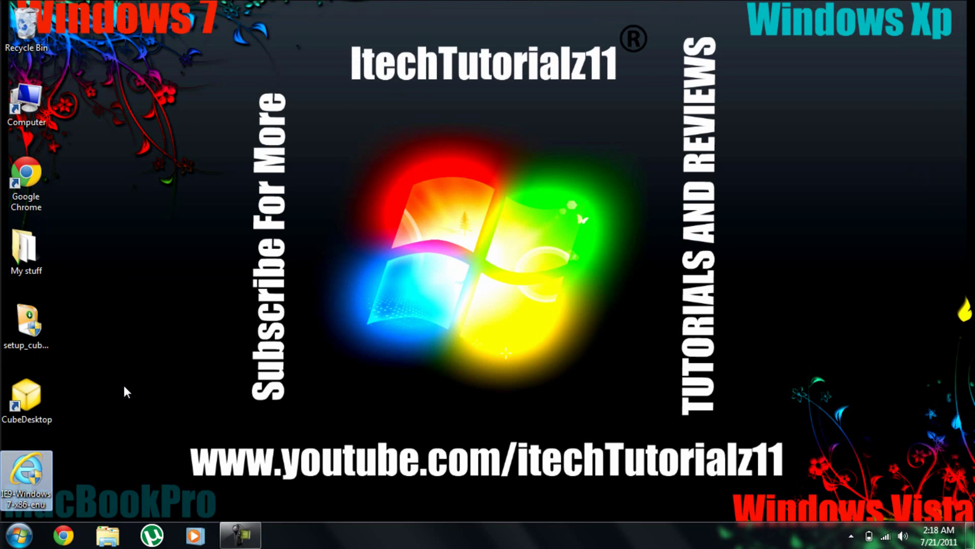
Place Chrome beside Recycle Bin, add an Internet Explorer desktop shortcut, and launch both browsers
left_click(124, 387)
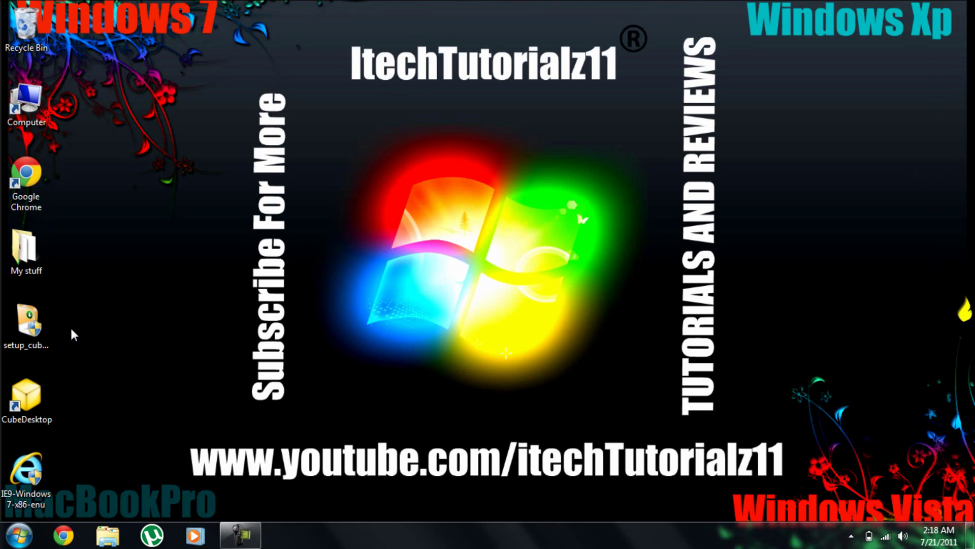
left_click_drag(26, 175, 73, 31)
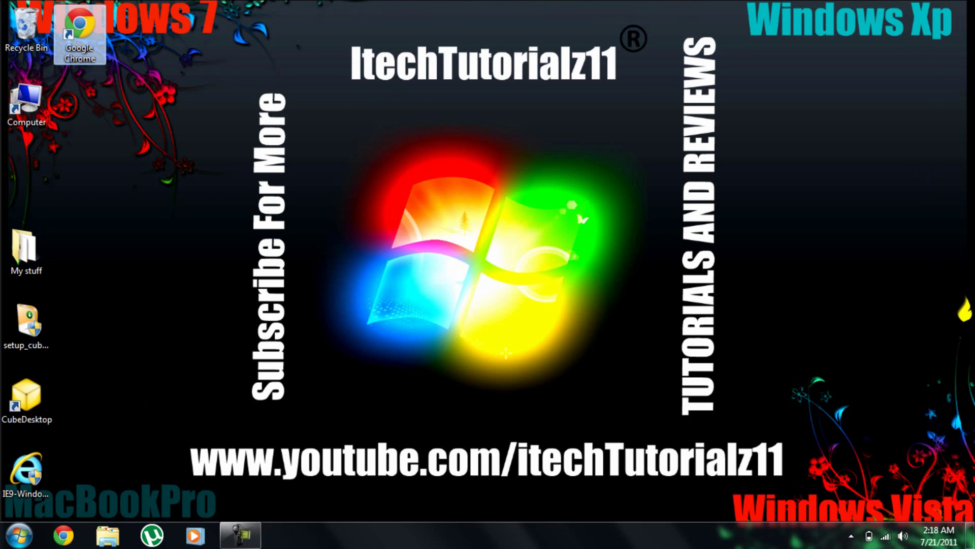
key("super")
type("in")
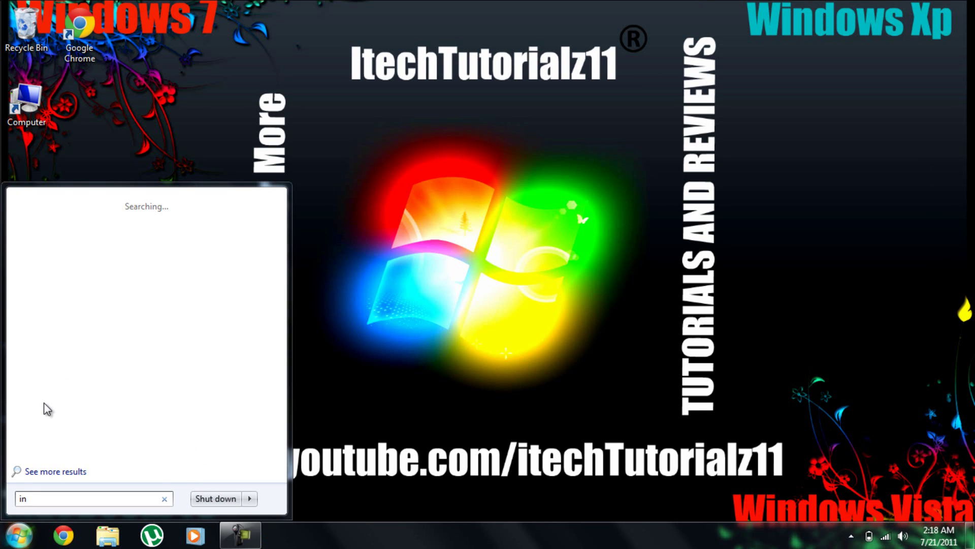
left_click(130, 96)
left_click(20, 535)
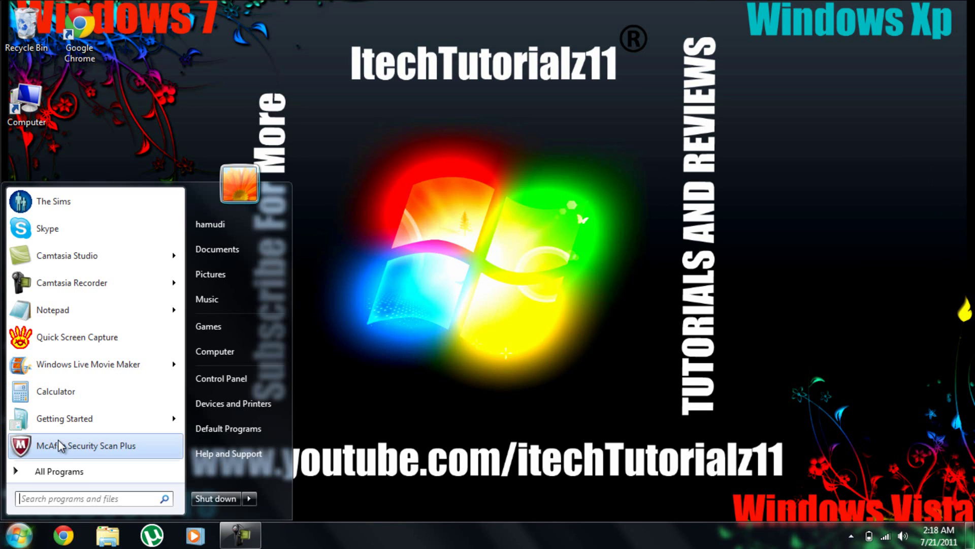
type("inter")
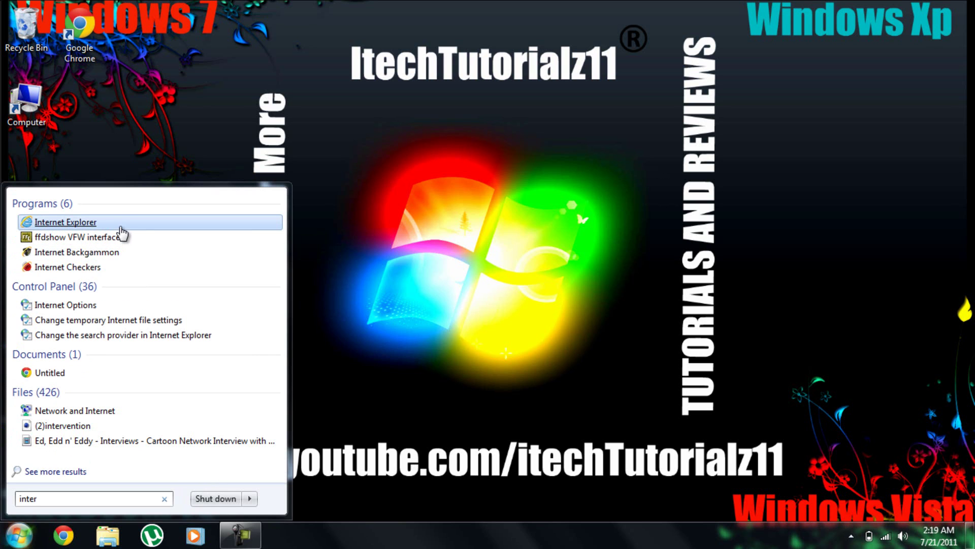
left_click_drag(117, 214, 91, 109)
double_click(87, 19)
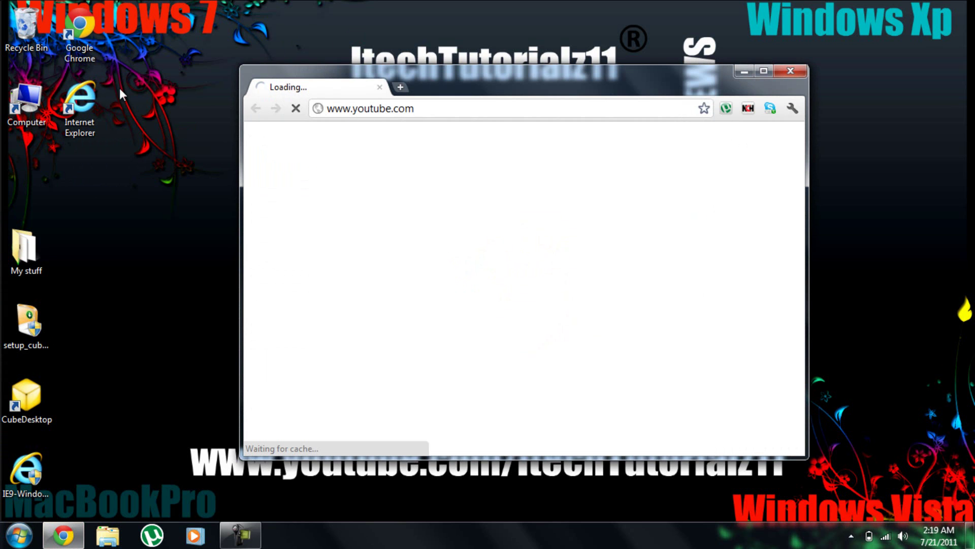
left_click(90, 90)
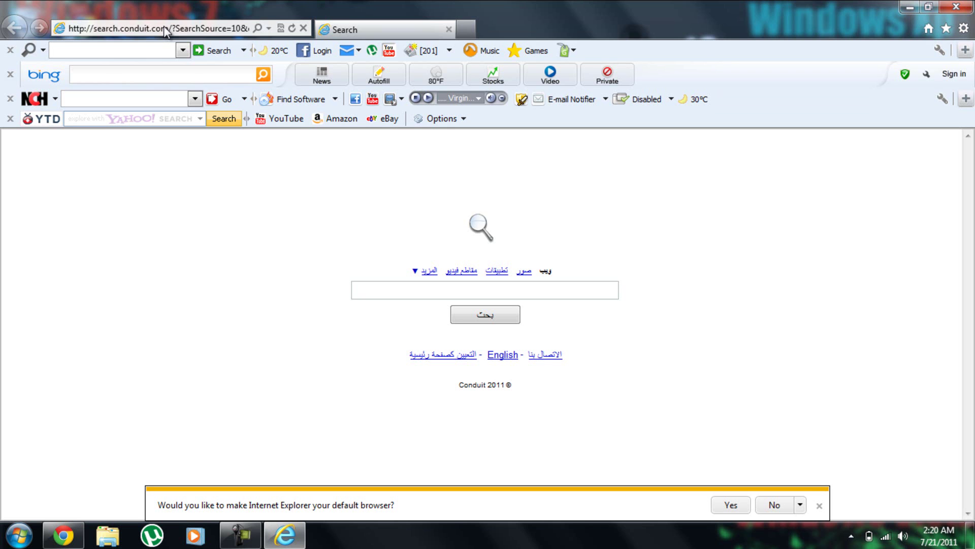
Replace the Conduit address with youtube.com in Internet Explorer 9 and time the page loading
left_click(164, 26)
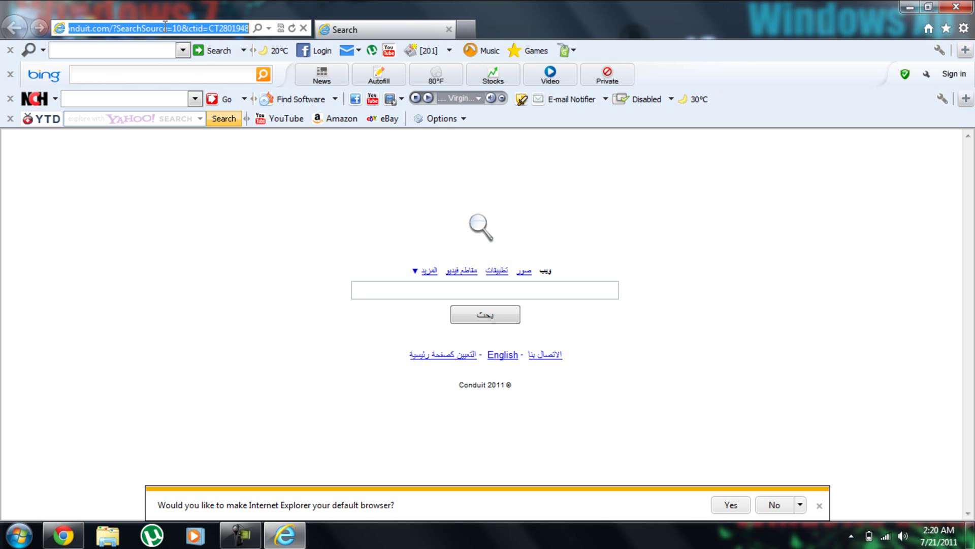
type("youtube.com/")
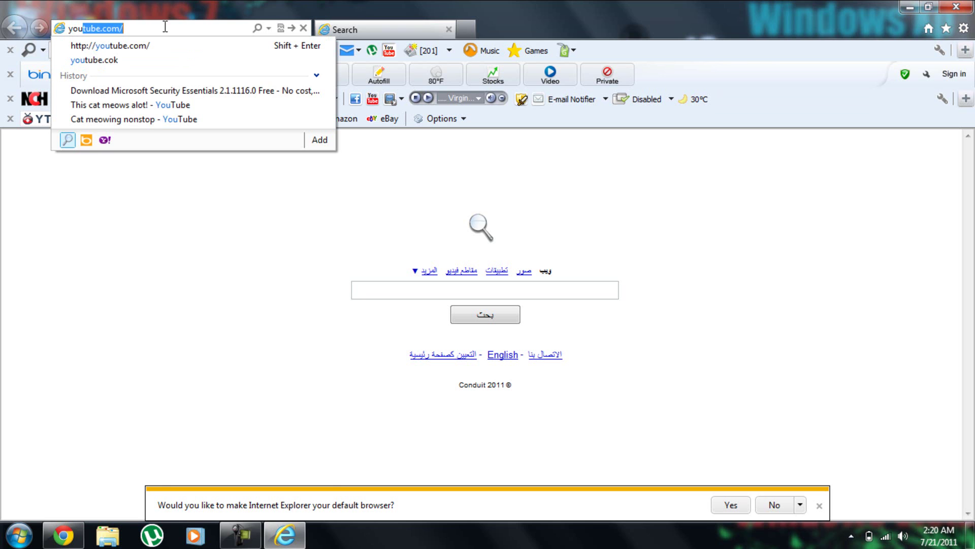
left_click(240, 535)
right_click(240, 535)
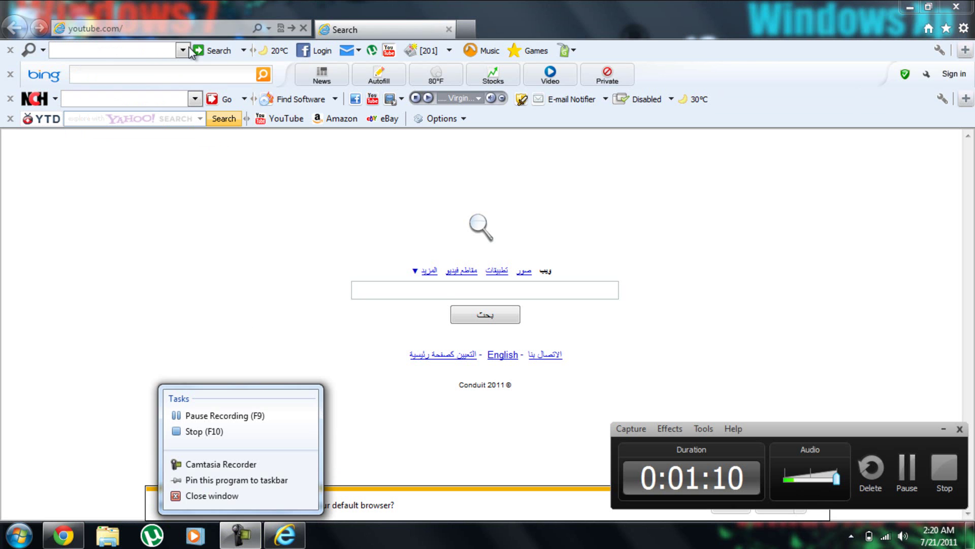
left_click(198, 26)
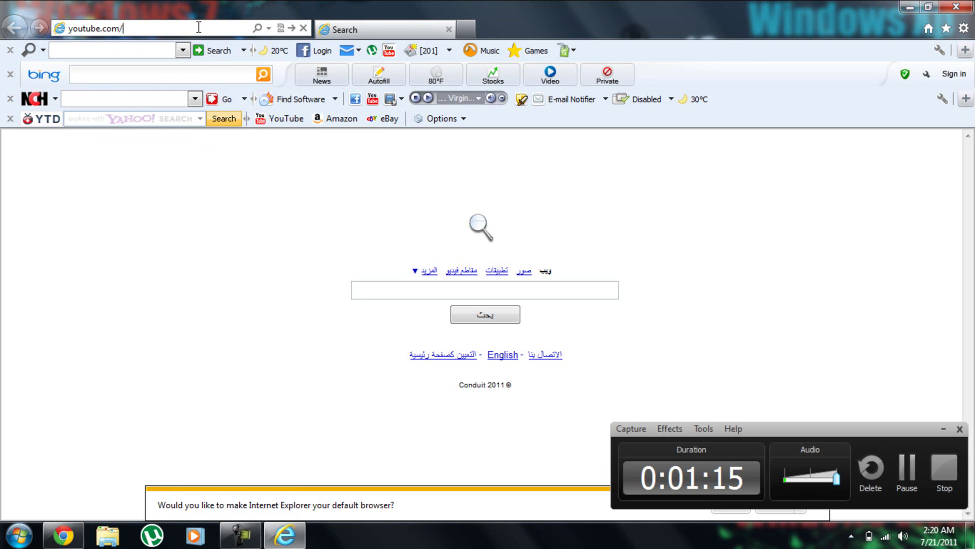
key("Return")
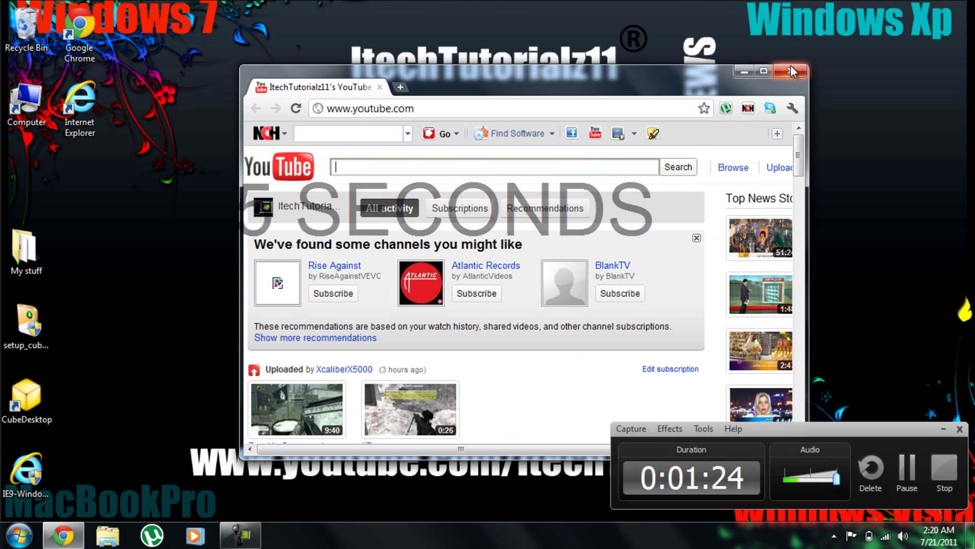
Load youtube.com in a fresh Chrome tab in place of the old one, then minimize Chrome
key("super+Up")
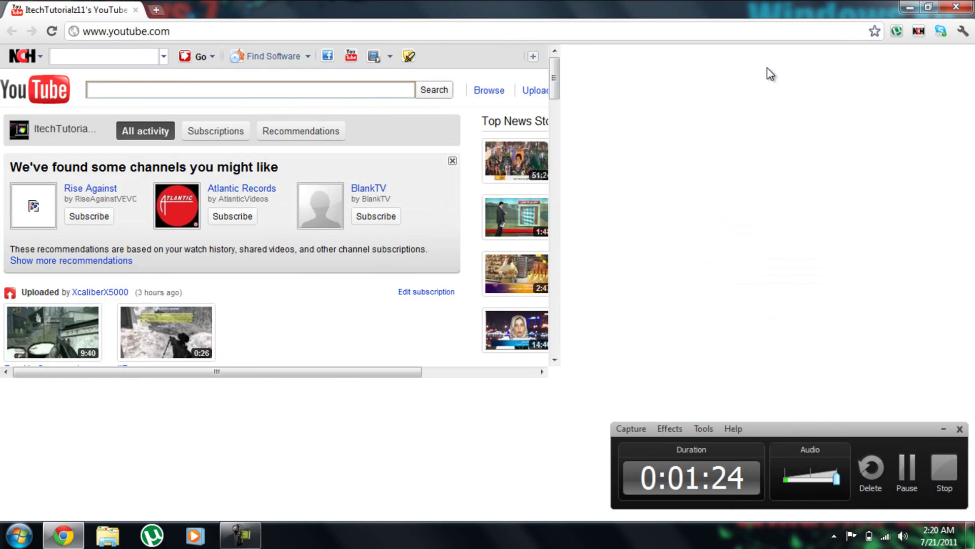
left_click(156, 10)
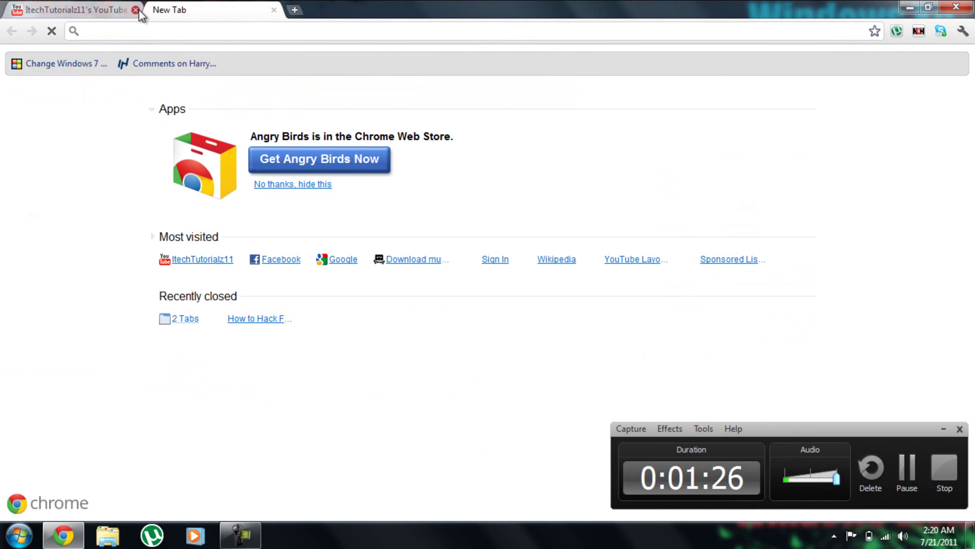
left_click(135, 11)
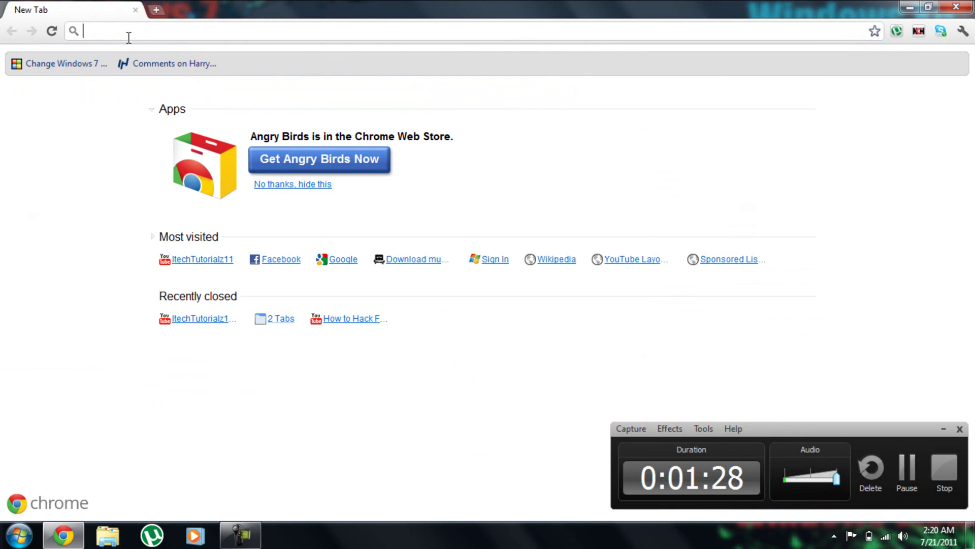
type("youtube.com")
key("Return")
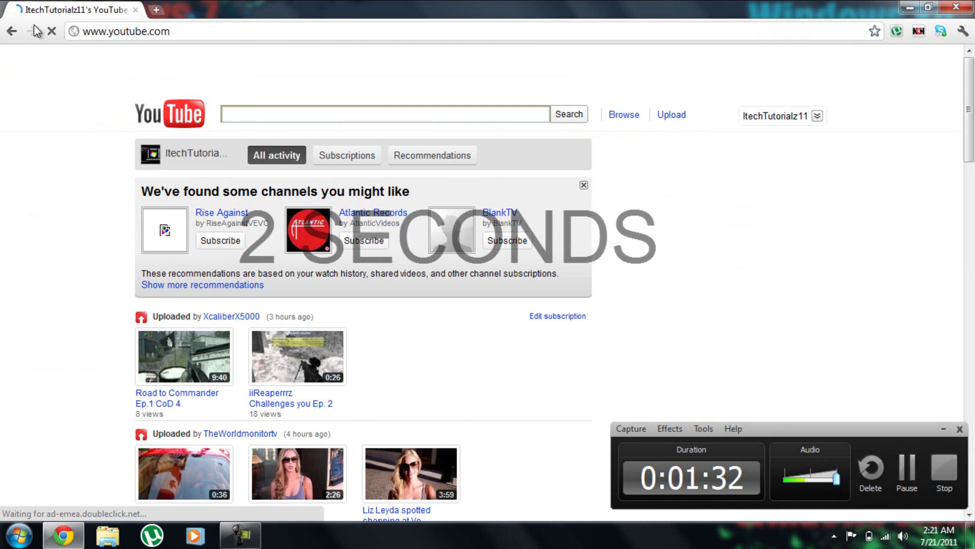
left_click(908, 6)
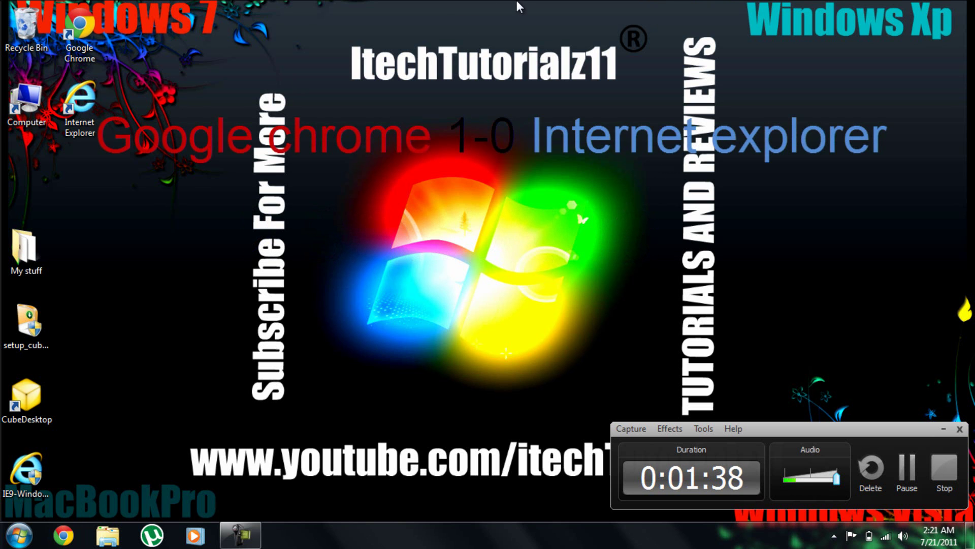
mouse_move(517, 6)
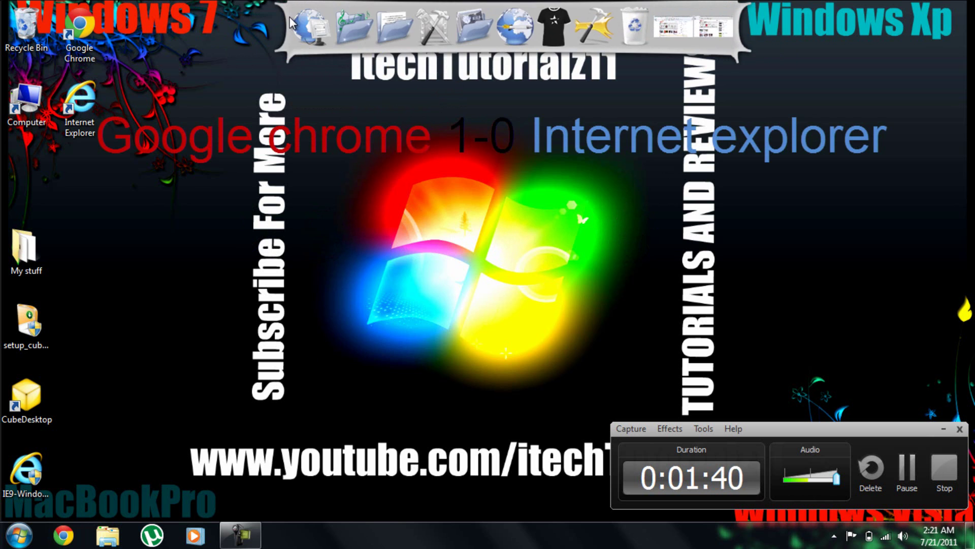